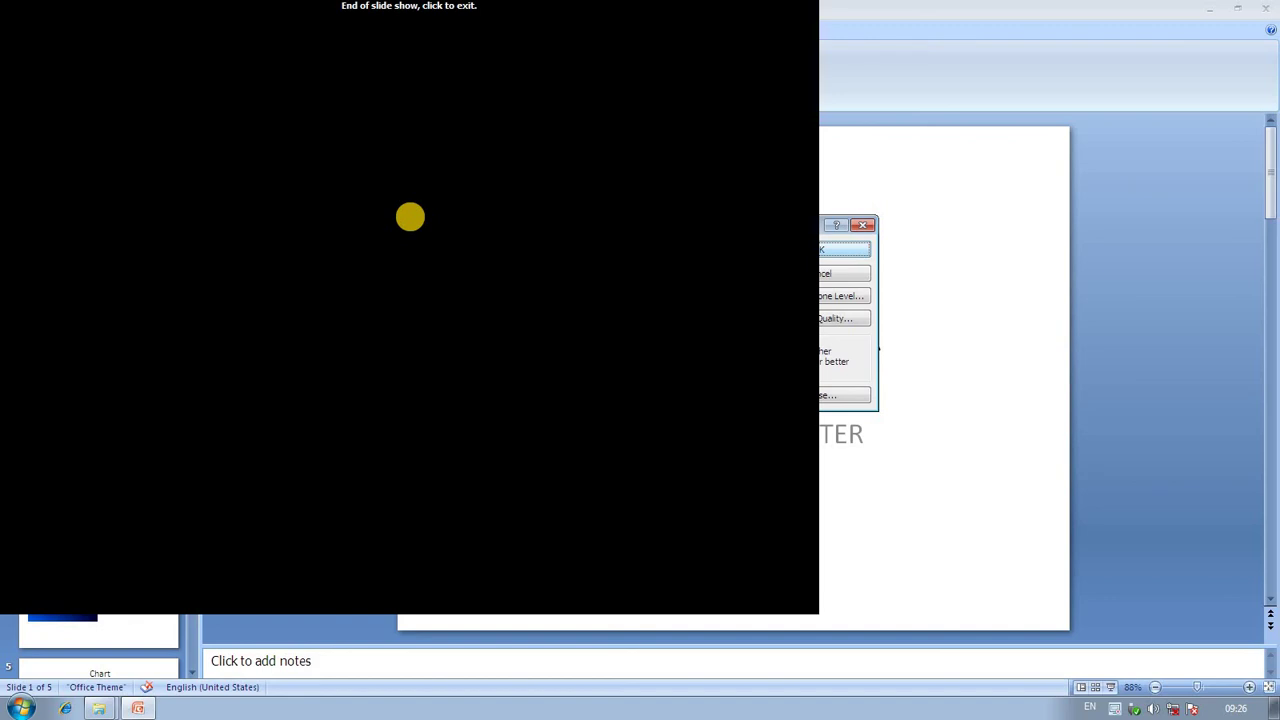
Step: Exit the finished narration slide show and save the slide timings together with the narrations
left_click(410, 220)
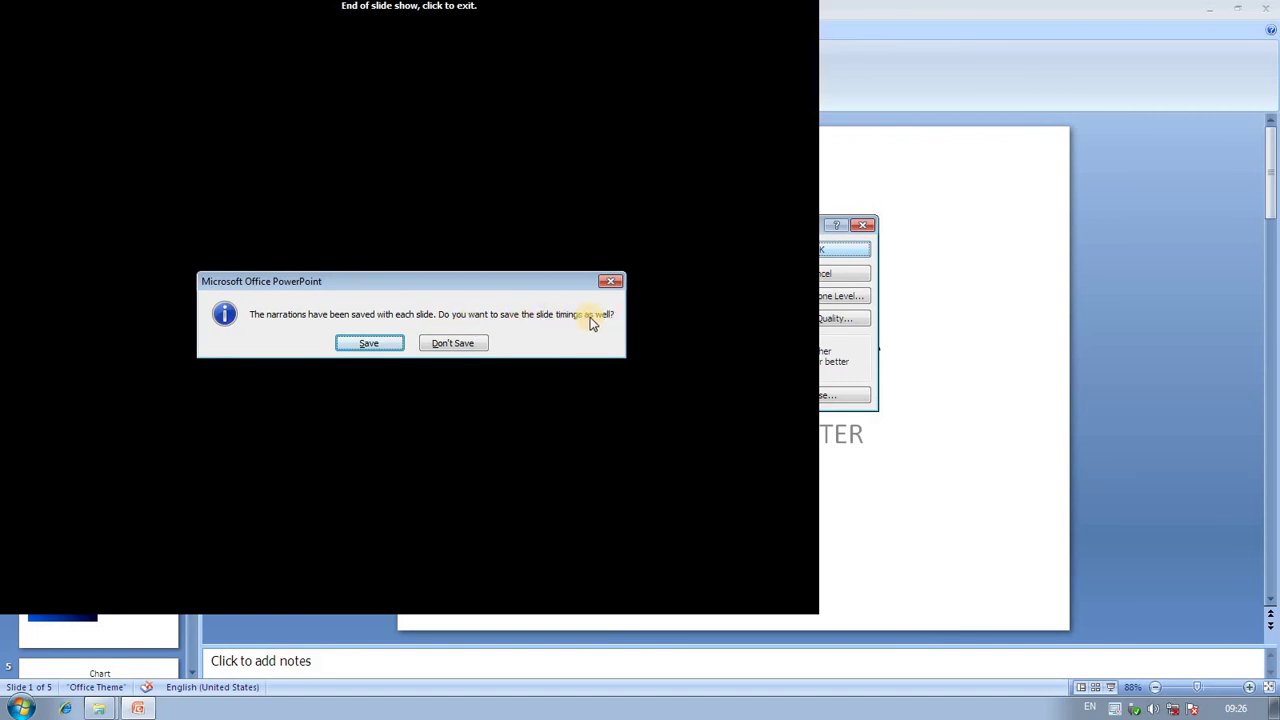
left_click(368, 343)
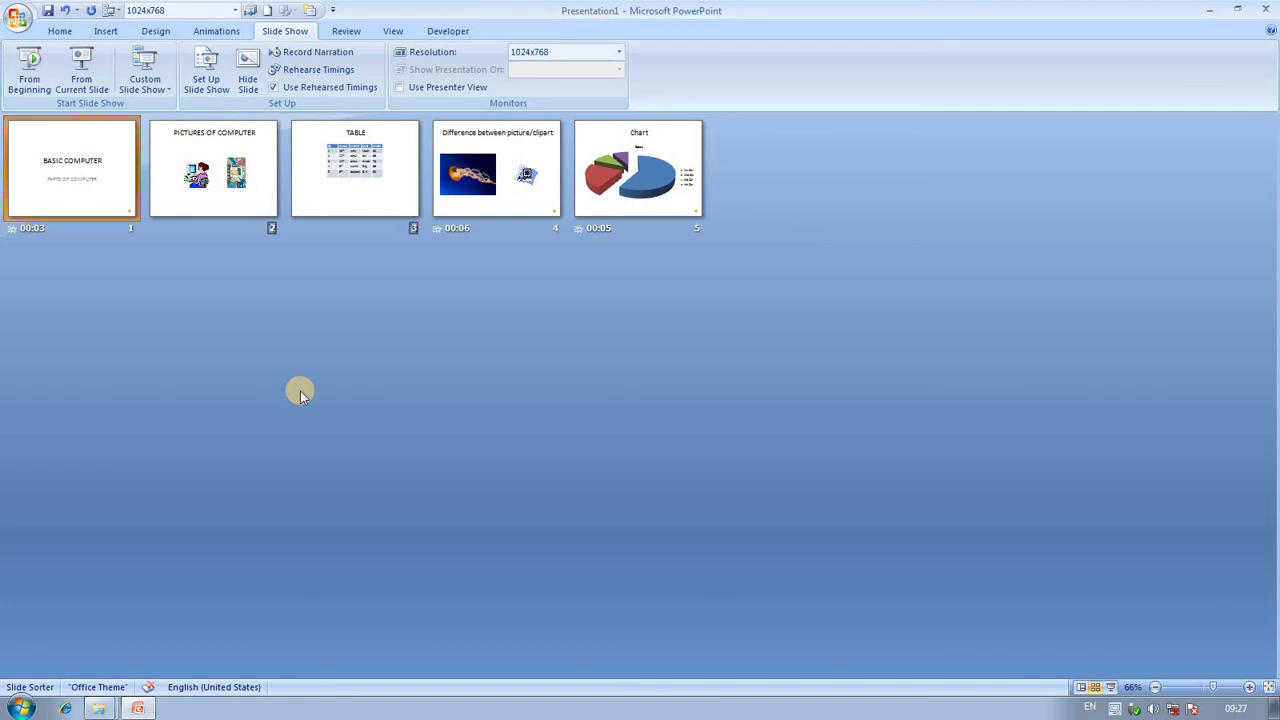
Step: Rehearse the timings of the whole slide show, advancing through the title, picture/clipart and chart slides, and keep the new timings
left_click(318, 72)
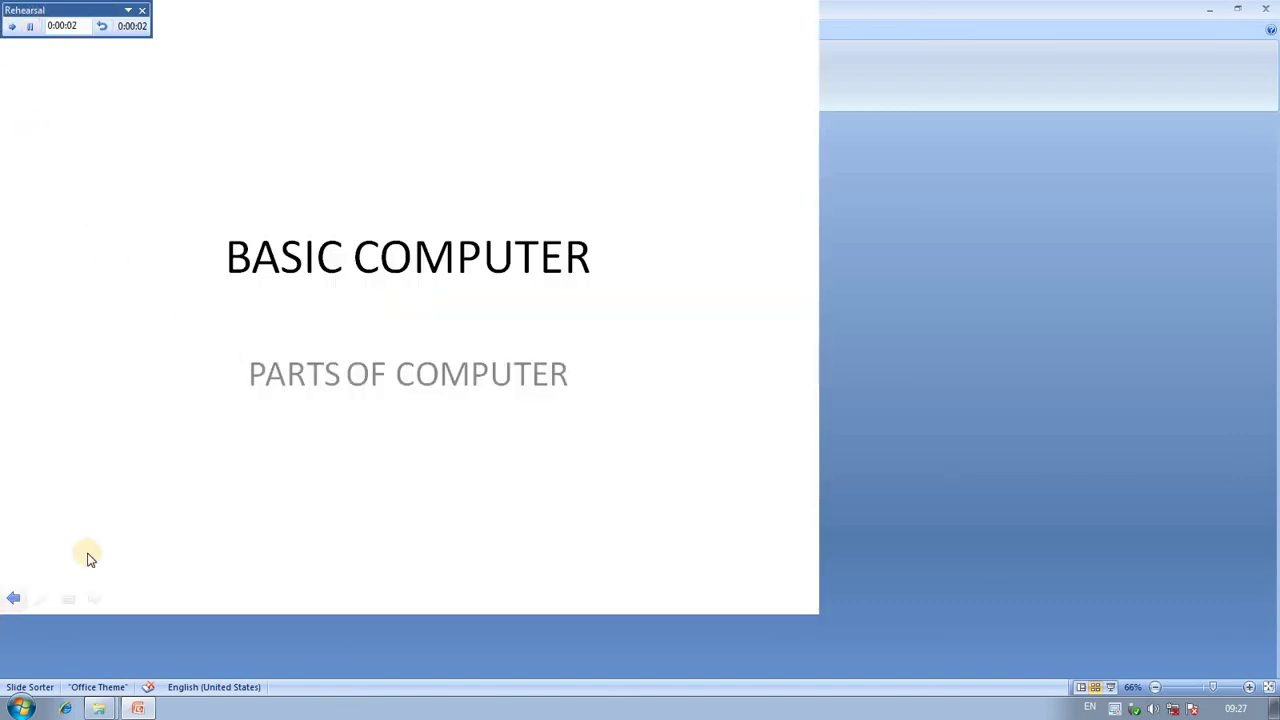
left_click(29, 29)
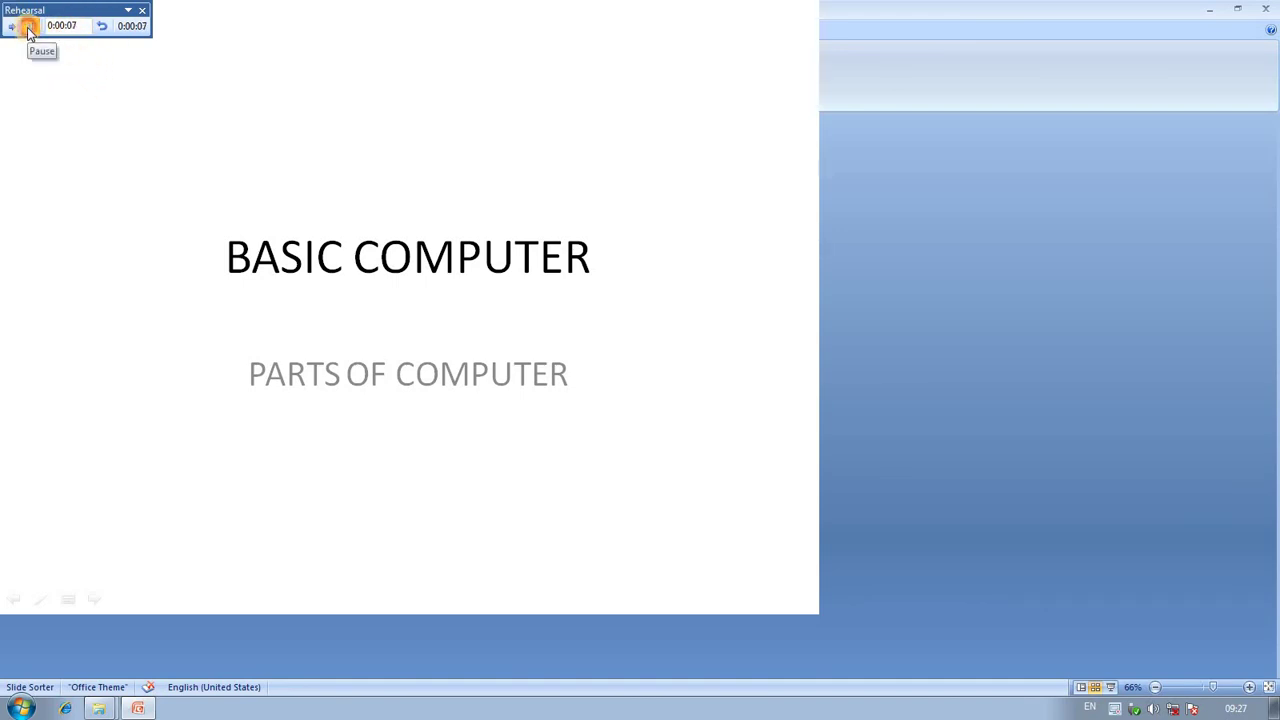
left_click(311, 152)
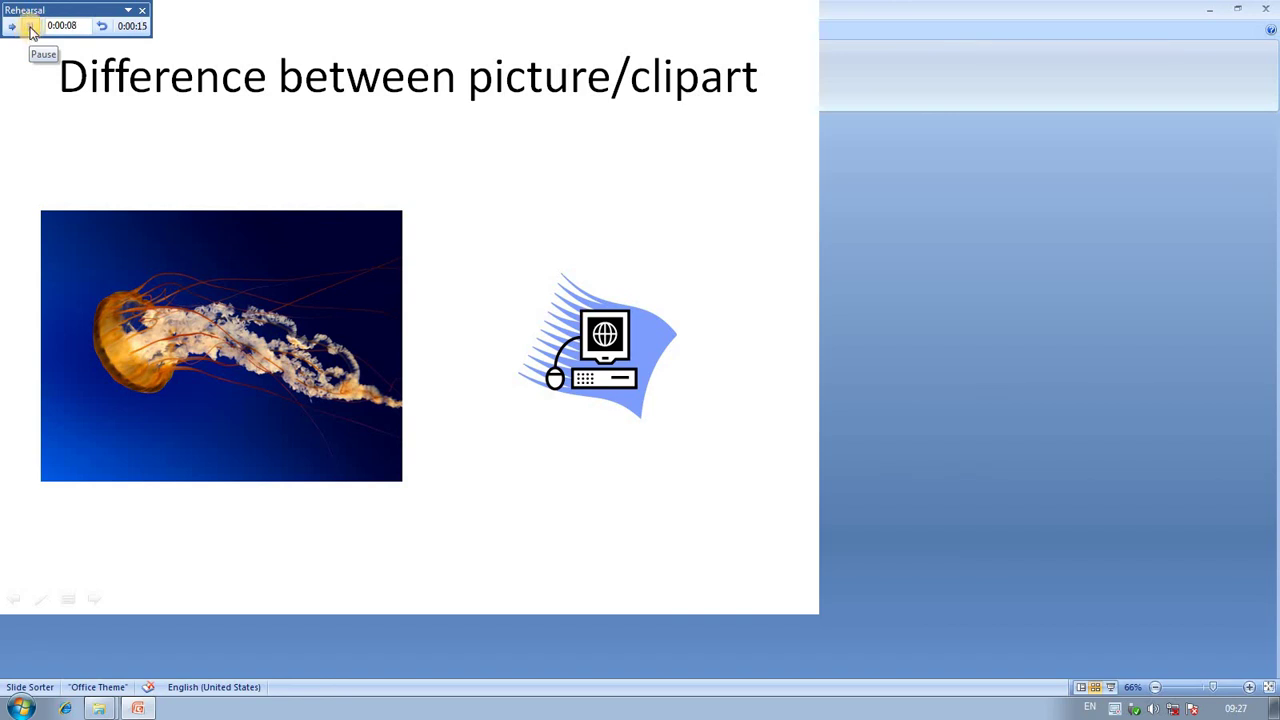
left_click(455, 155)
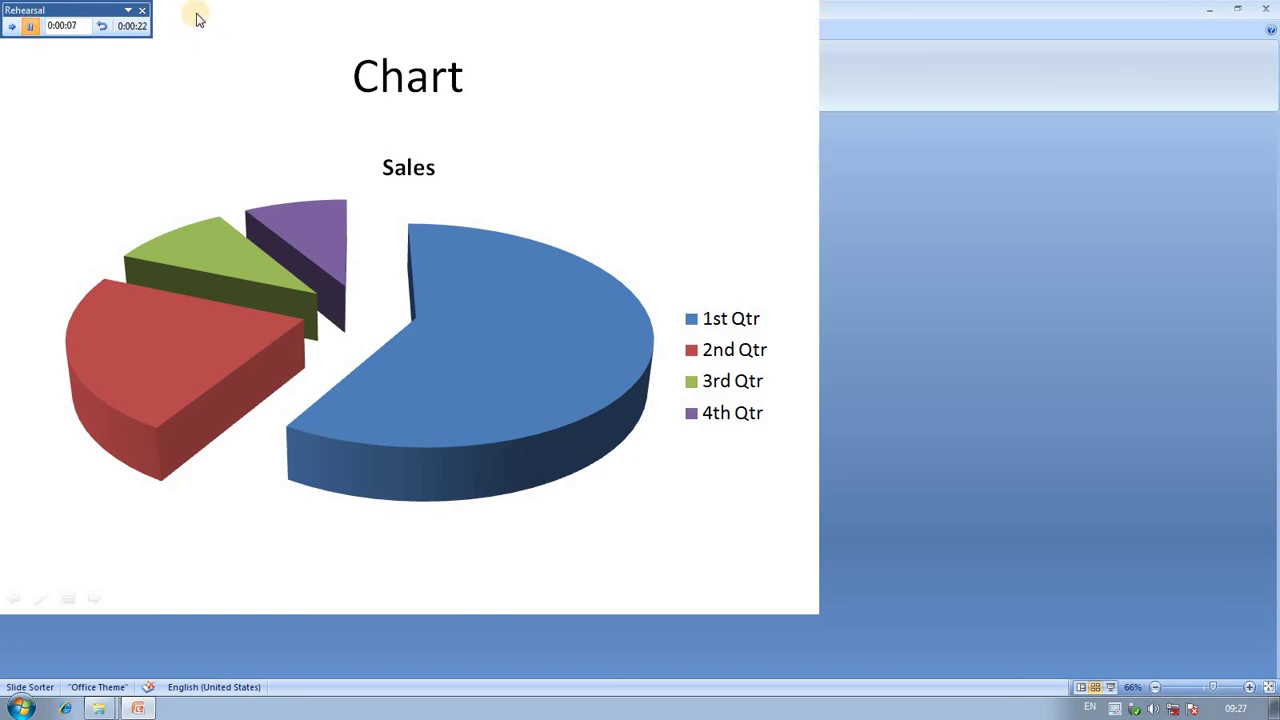
left_click(192, 113)
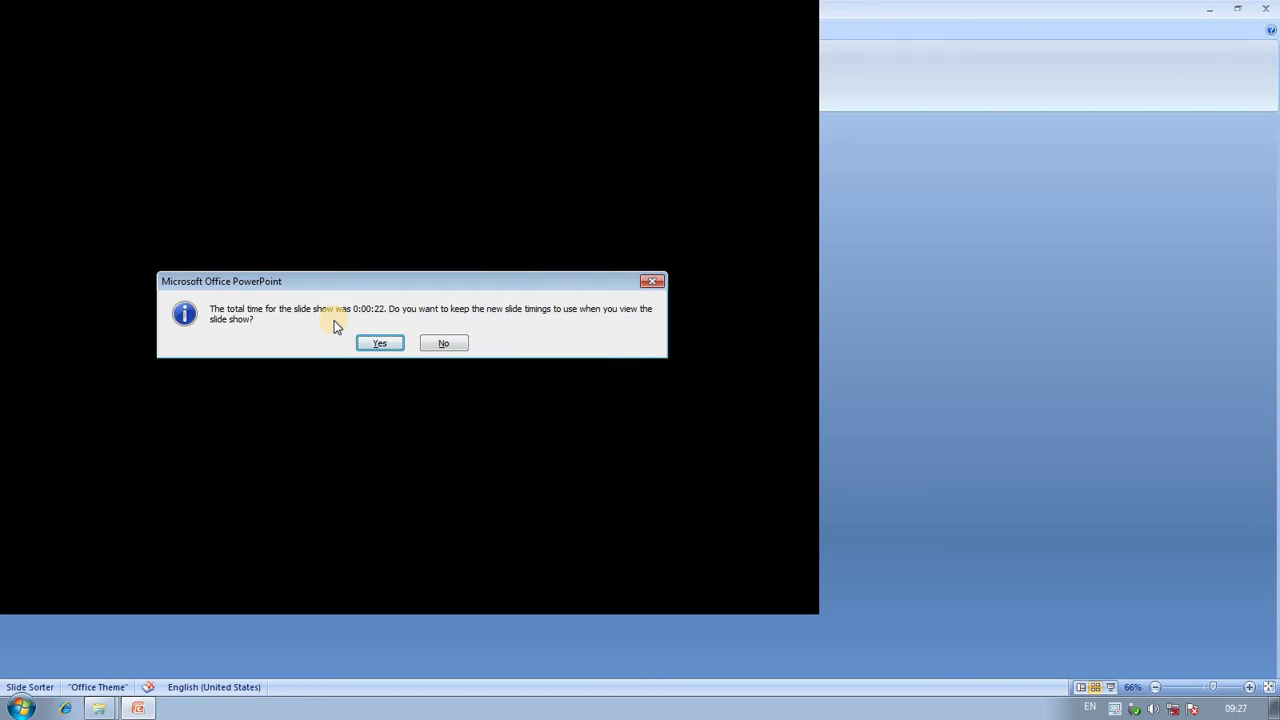
left_click(360, 344)
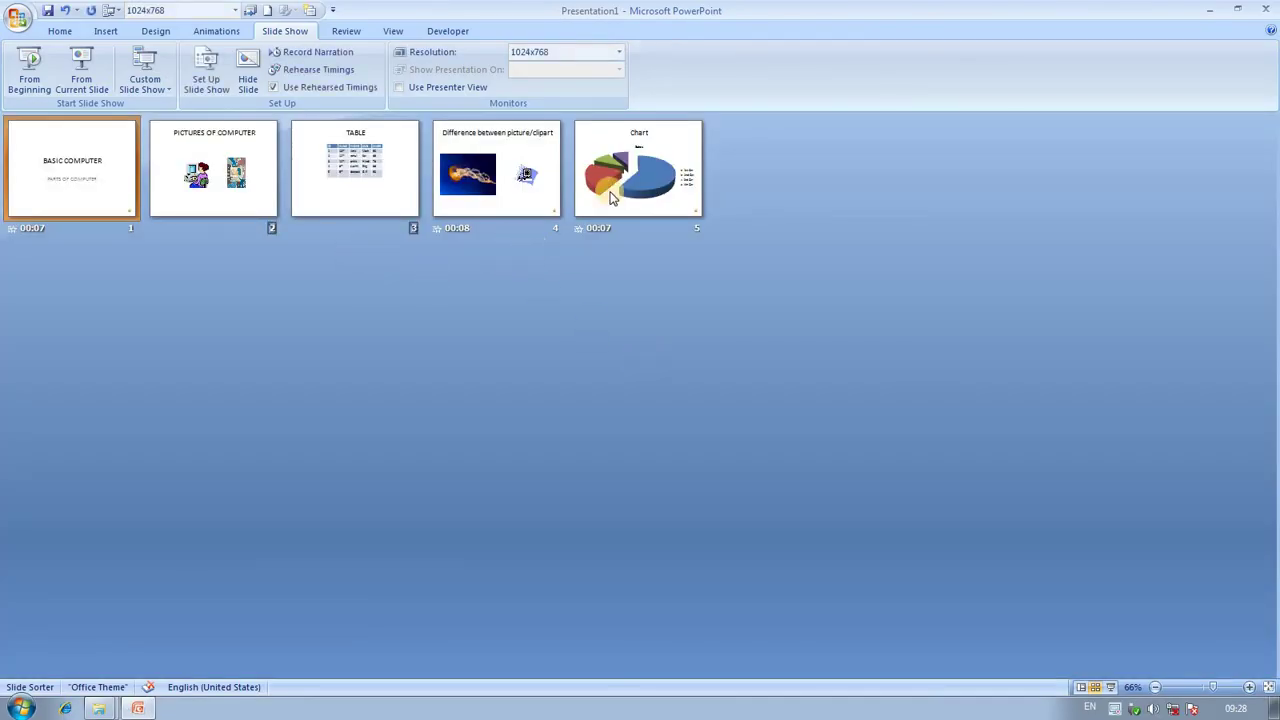
Step: Turn off the use of rehearsed timings, rehearse only the BASIC COMPUTER title slide and keep the new timing
left_click(324, 88)
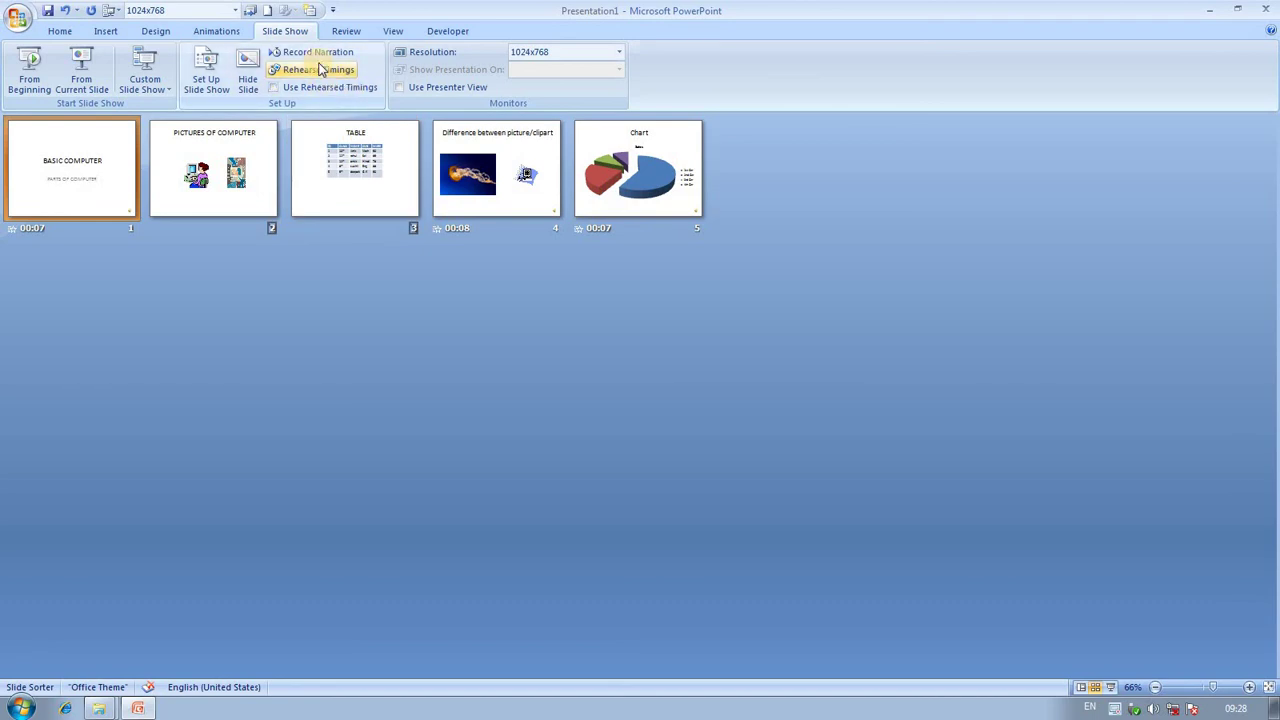
left_click(318, 69)
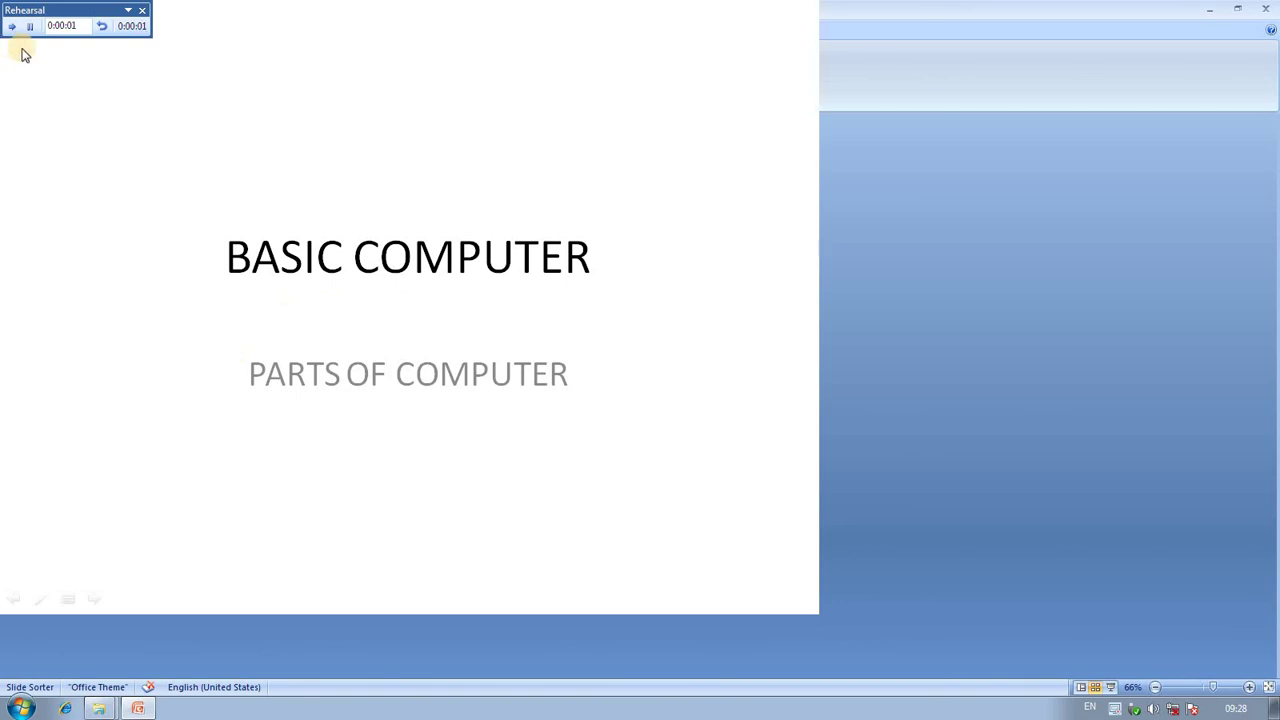
left_click(146, 89)
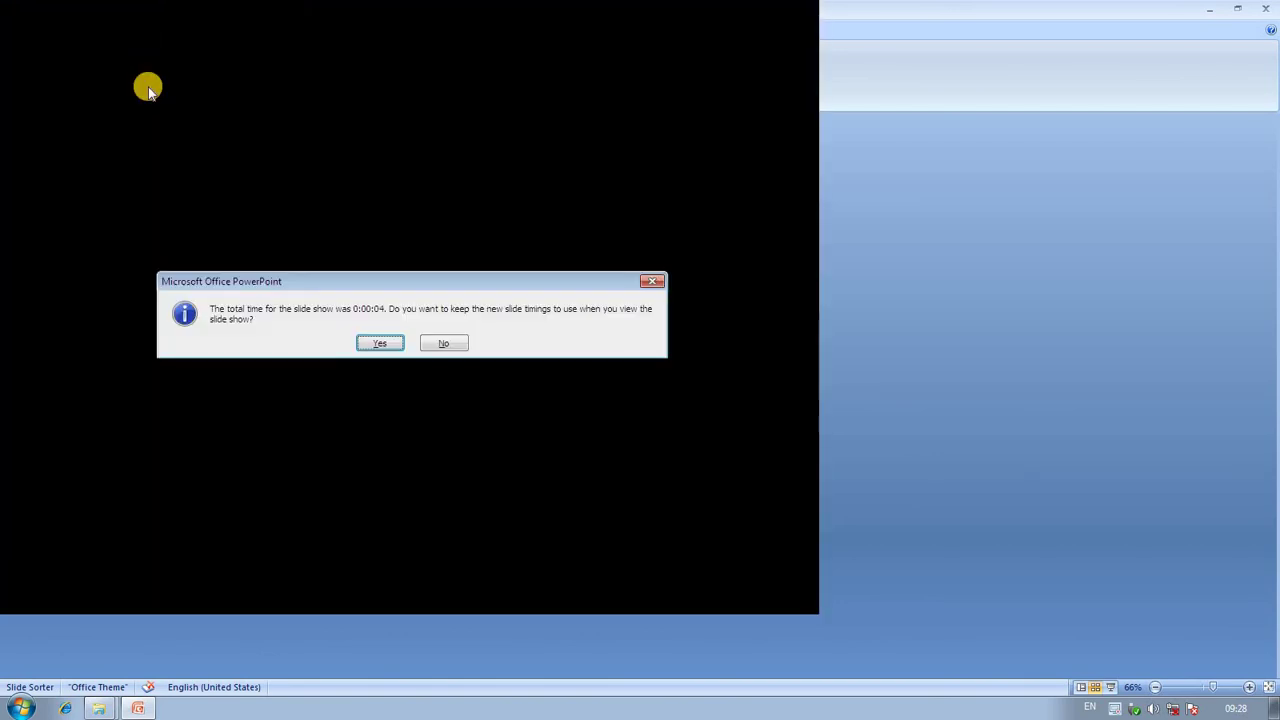
left_click(380, 343)
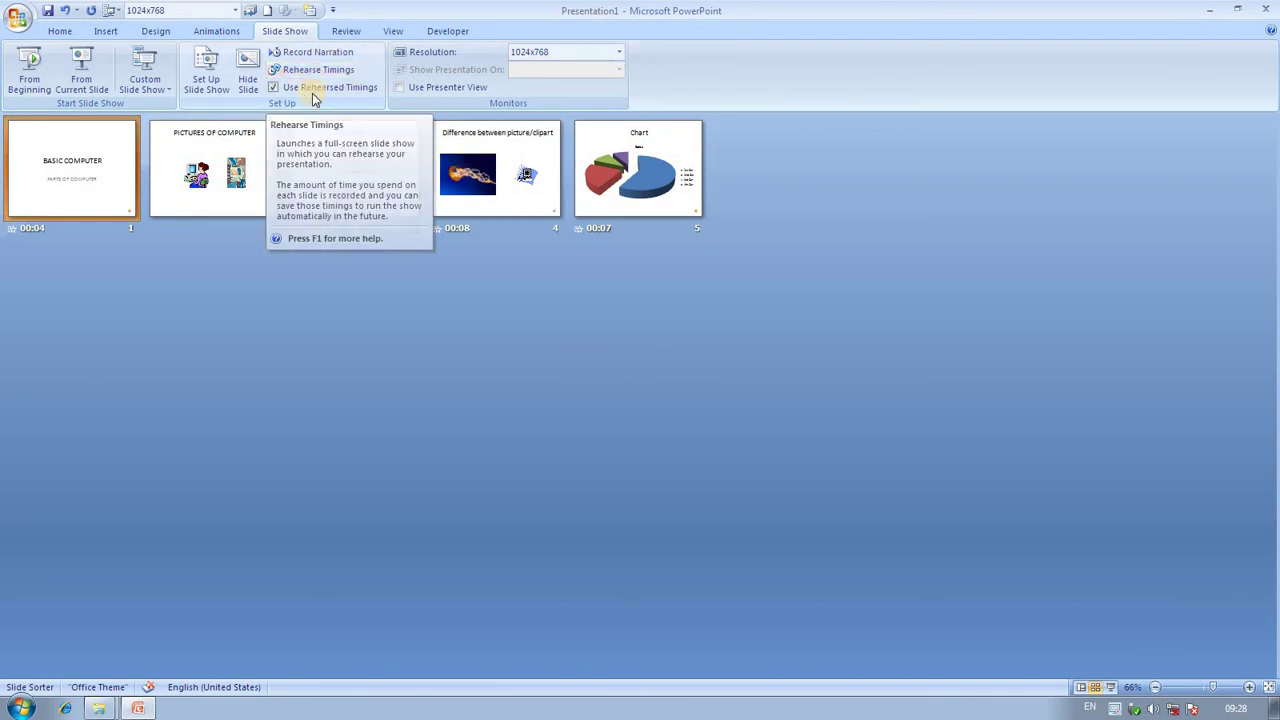
Step: Start another timing rehearsal, end it immediately on the title slide and keep the new timings
left_click(292, 70)
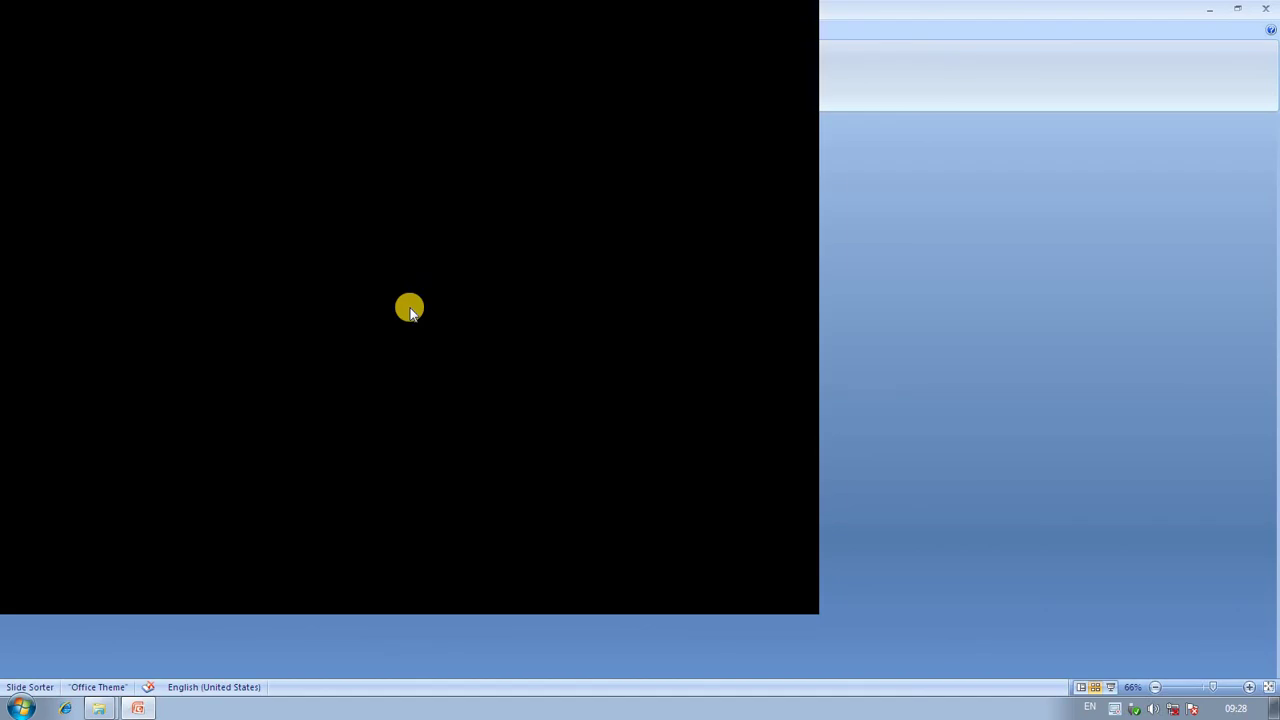
left_click(409, 310)
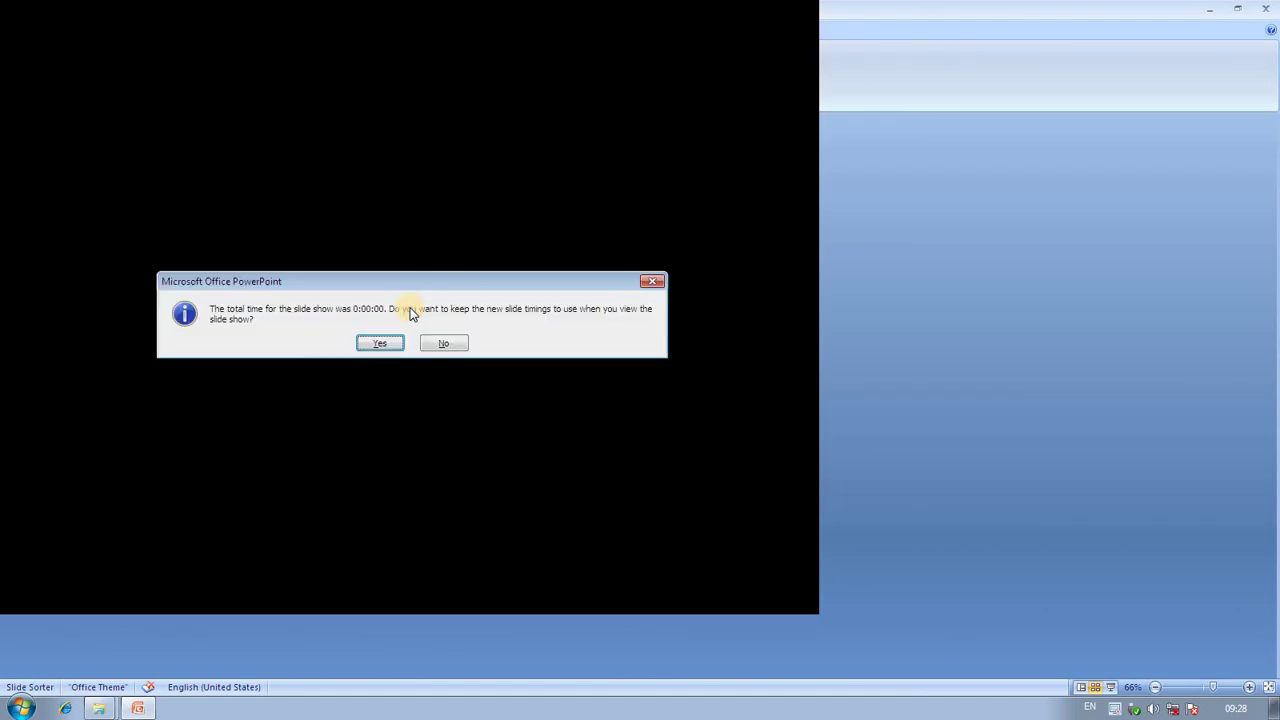
left_click(378, 344)
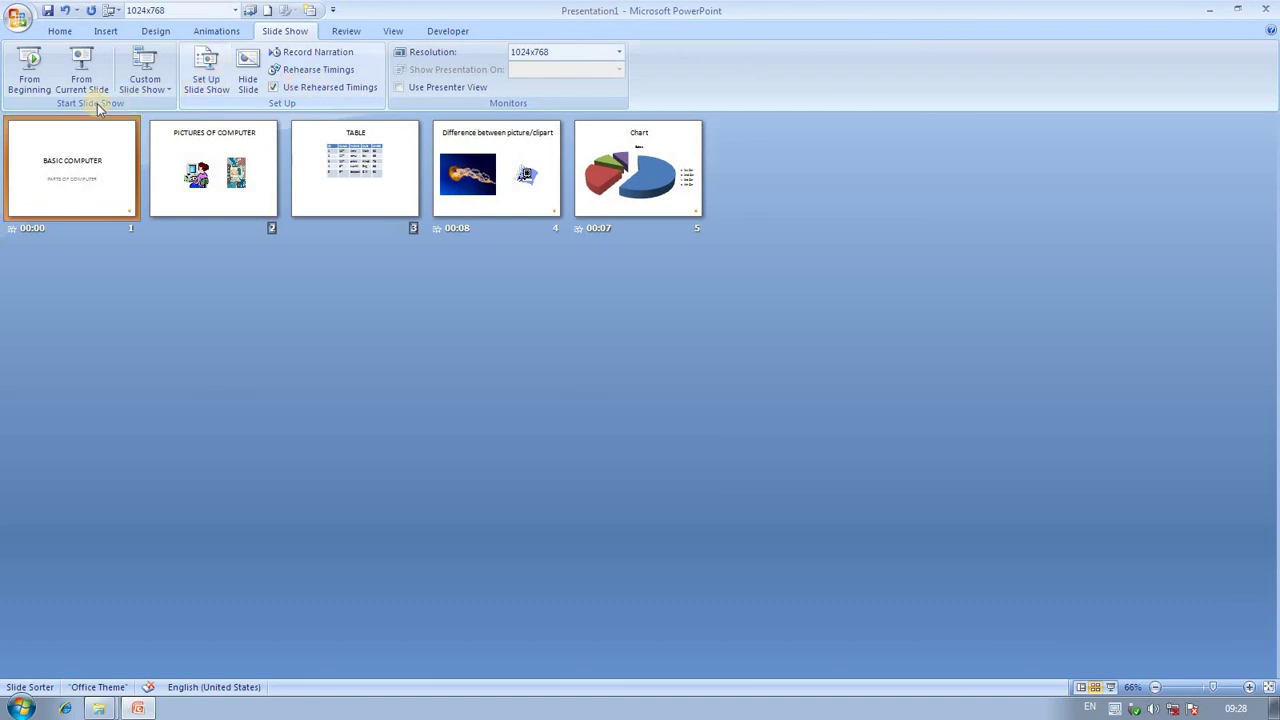
Step: Play the slide show from the beginning, advance to the picture/clipart slide and return to the slide sorter
left_click(29, 66)
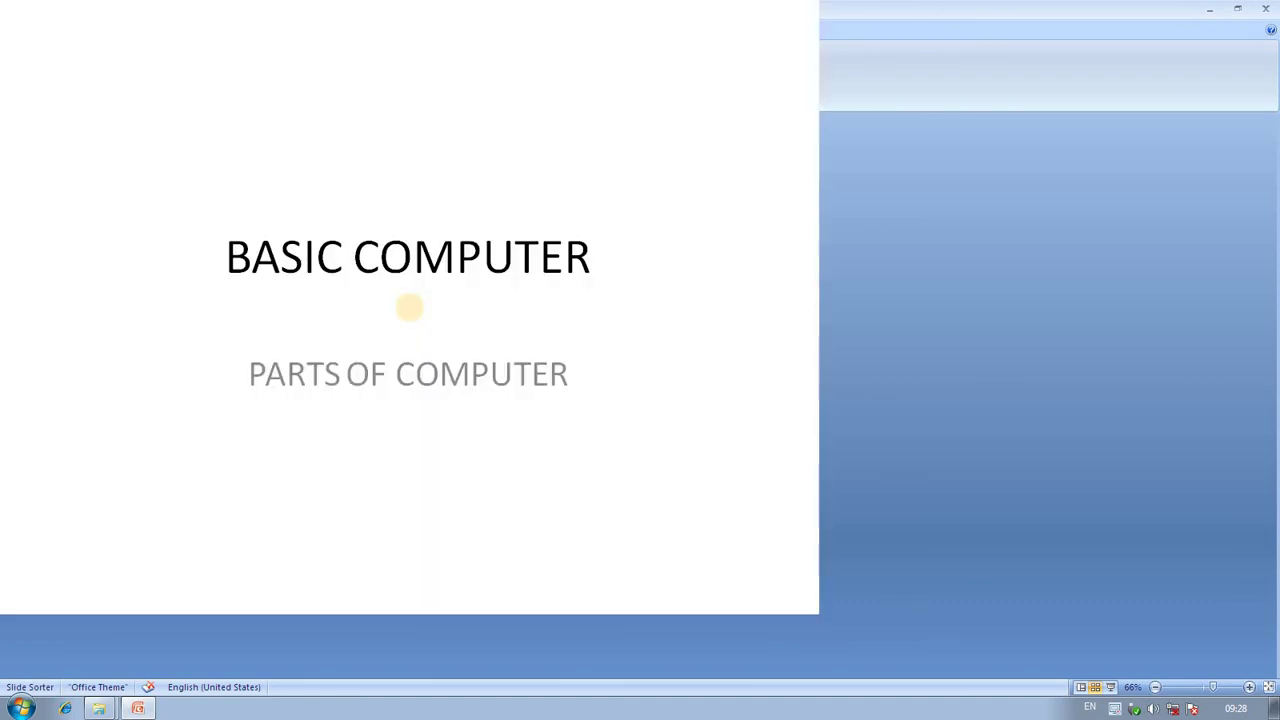
left_click(409, 307)
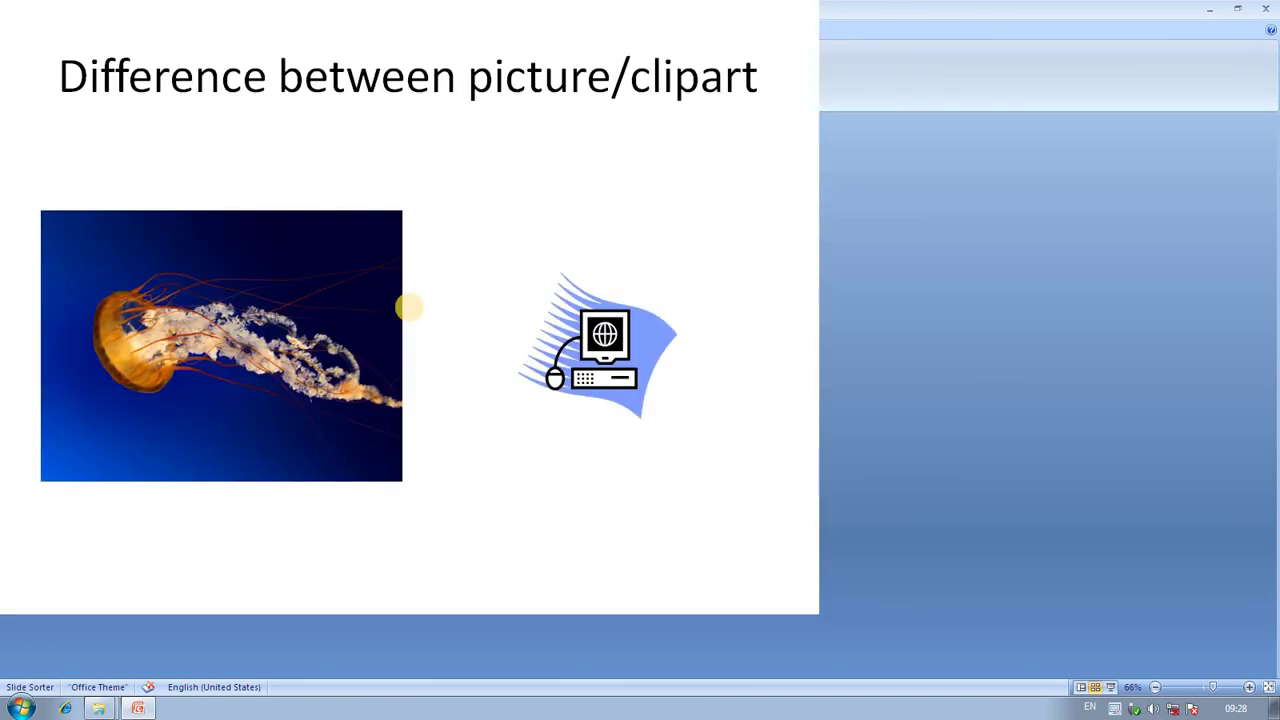
left_click(409, 307)
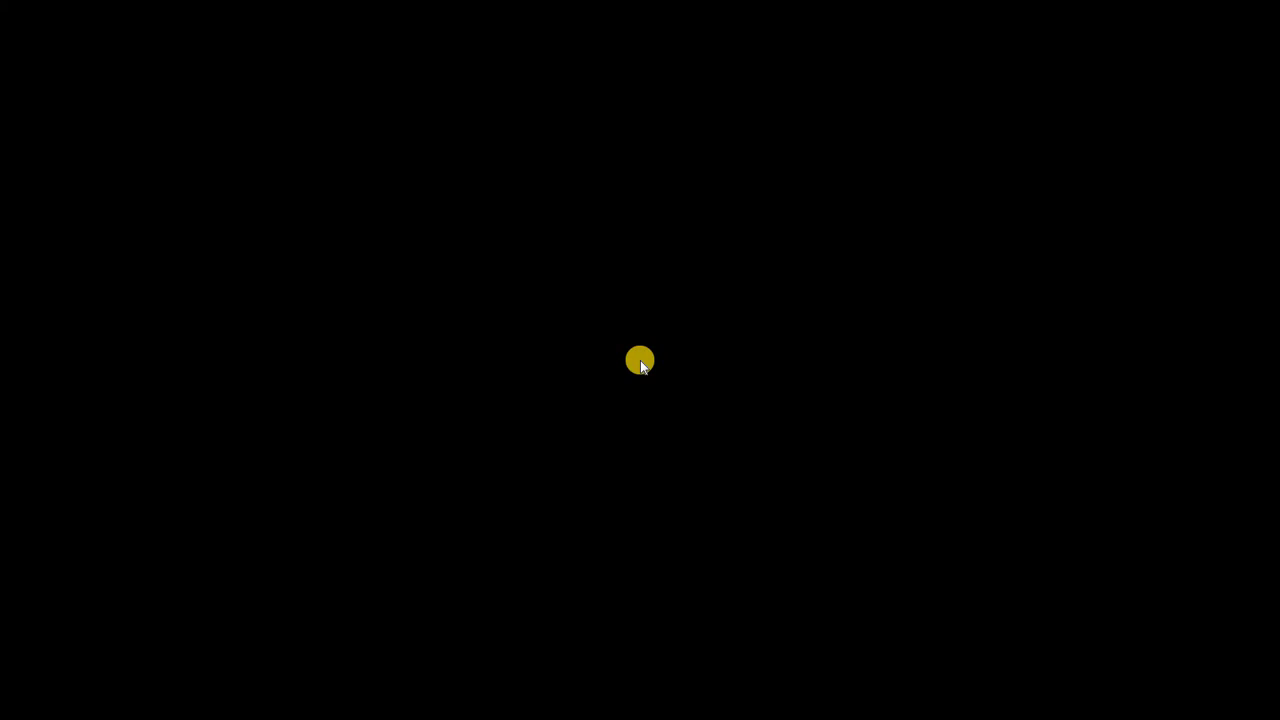
left_click(640, 360)
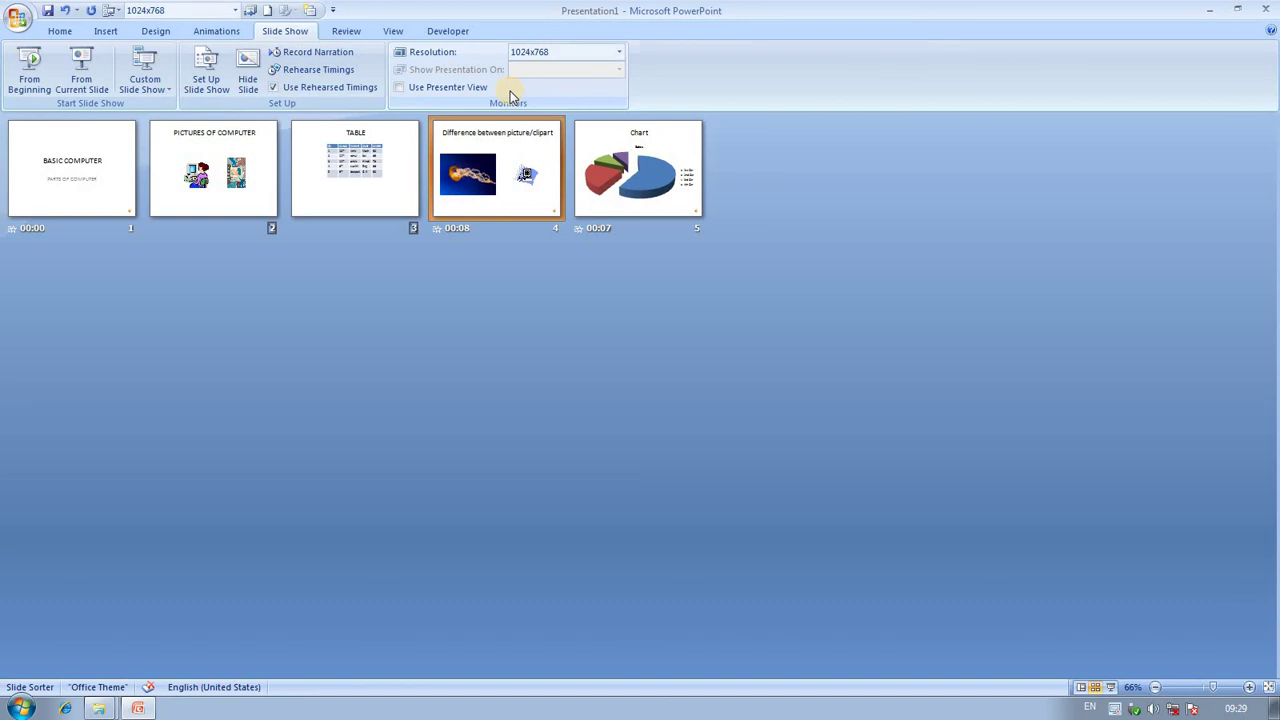
Step: Review the available slide show resolutions without choosing a different one
left_click(618, 52)
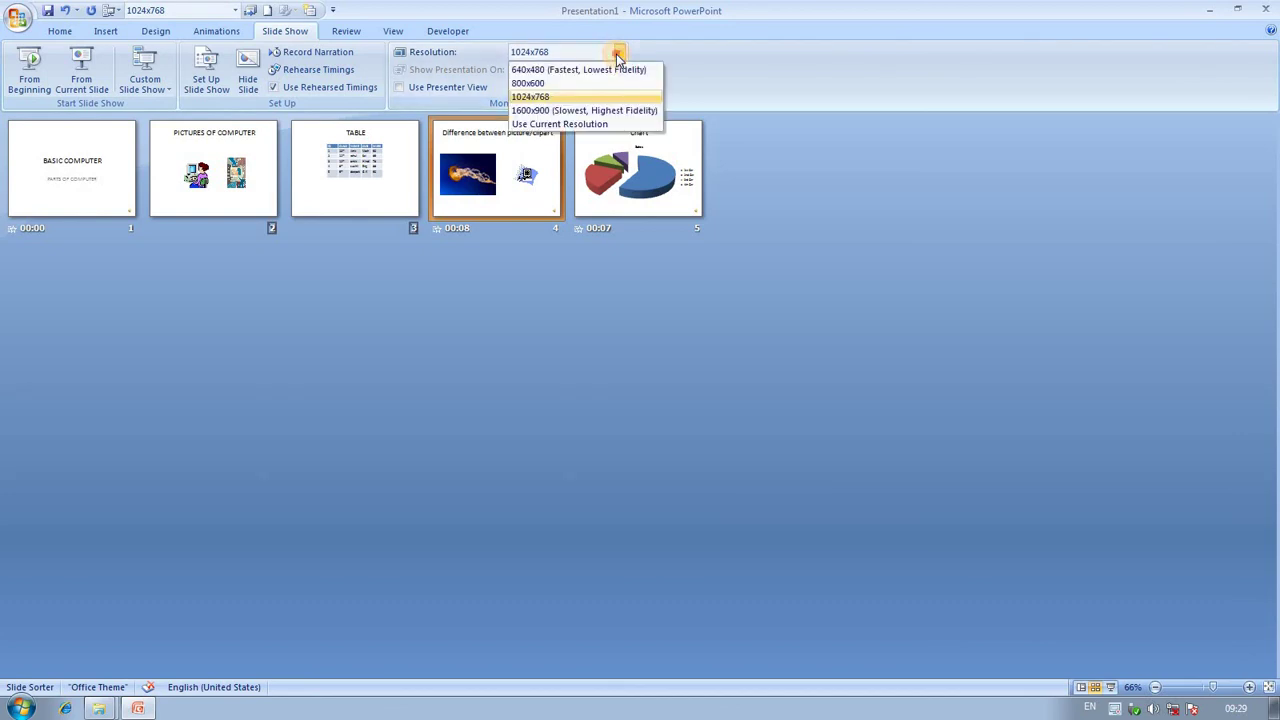
left_click(617, 57)
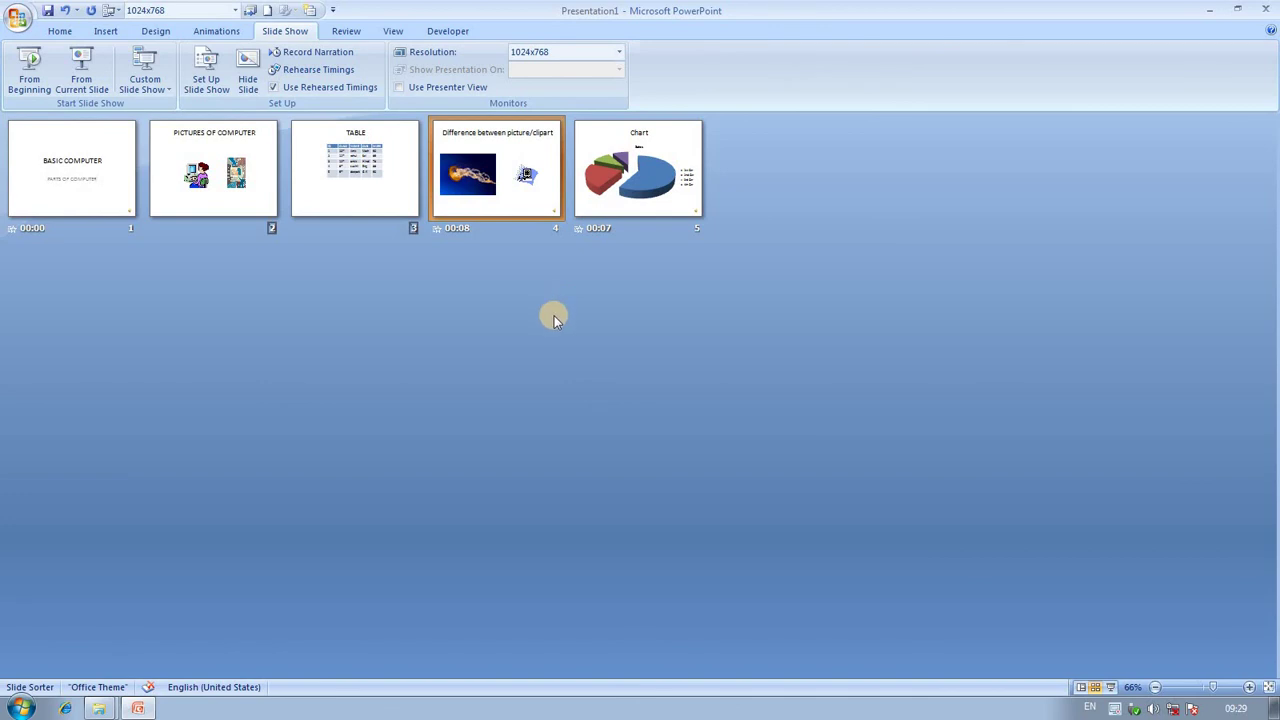
Step: Try to enable Presenter View, check whether the computer supports multiple monitors and close the help window
left_click(400, 87)
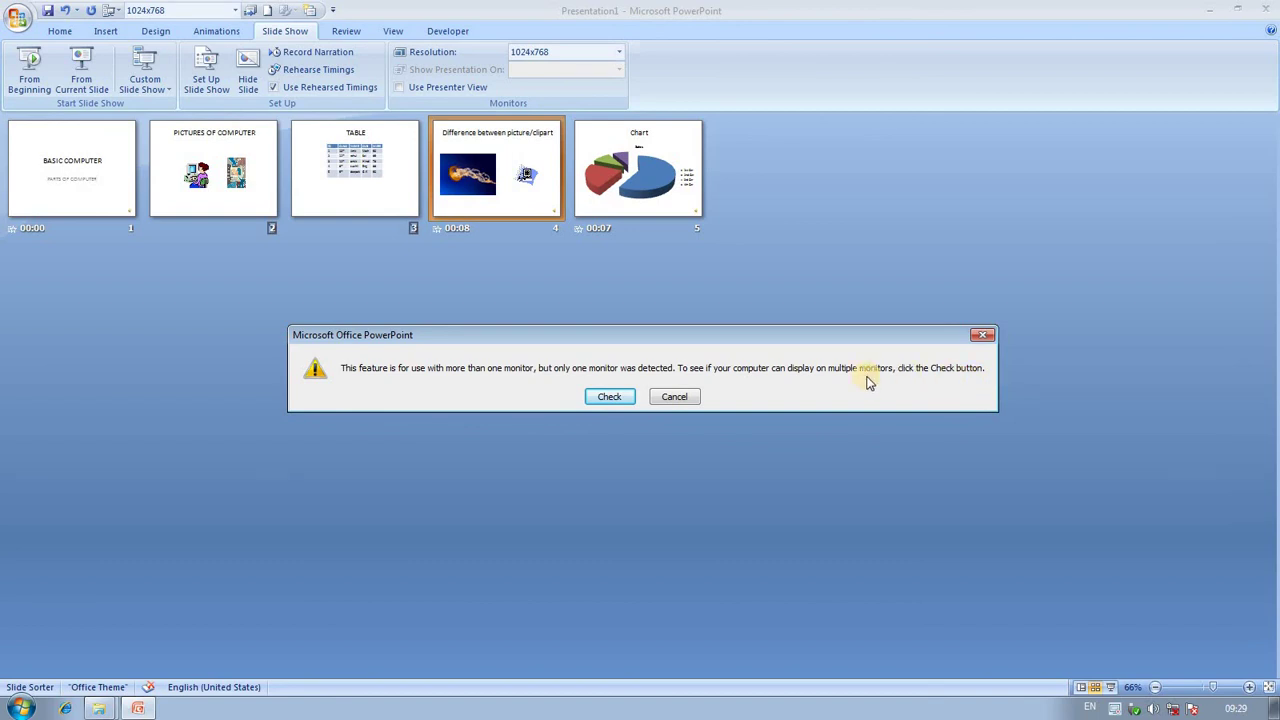
left_click(612, 397)
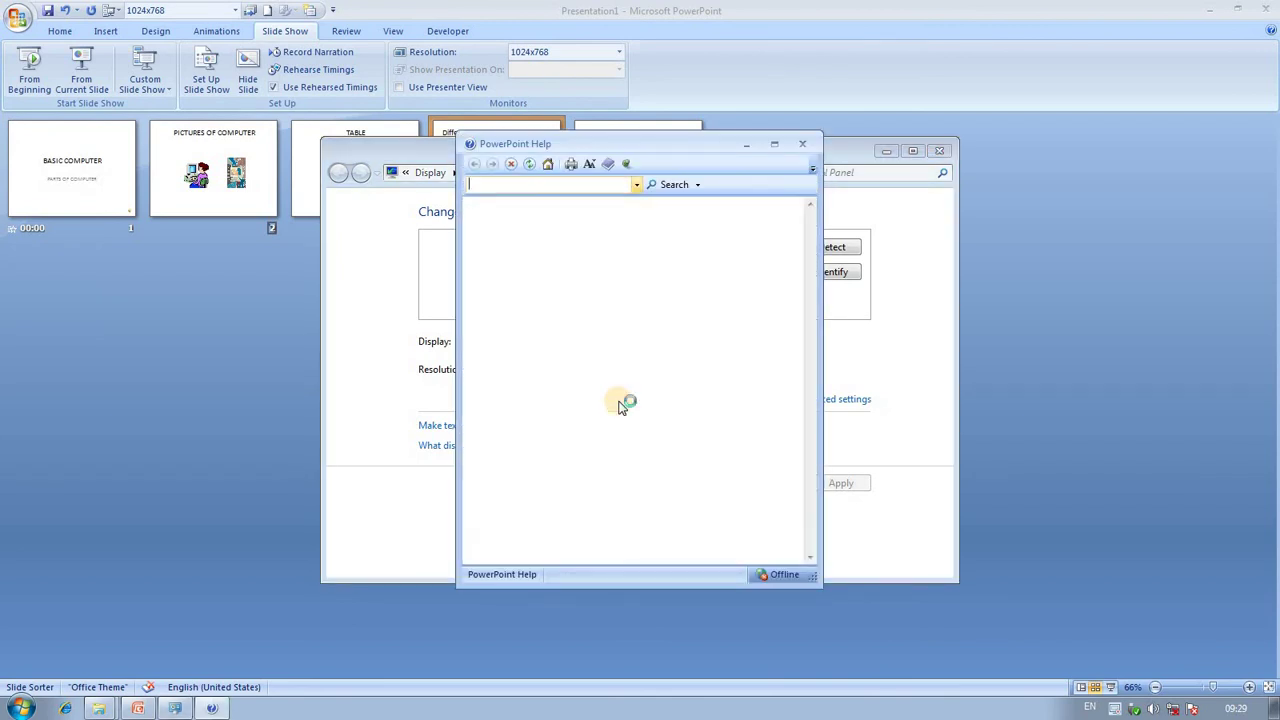
left_click(810, 143)
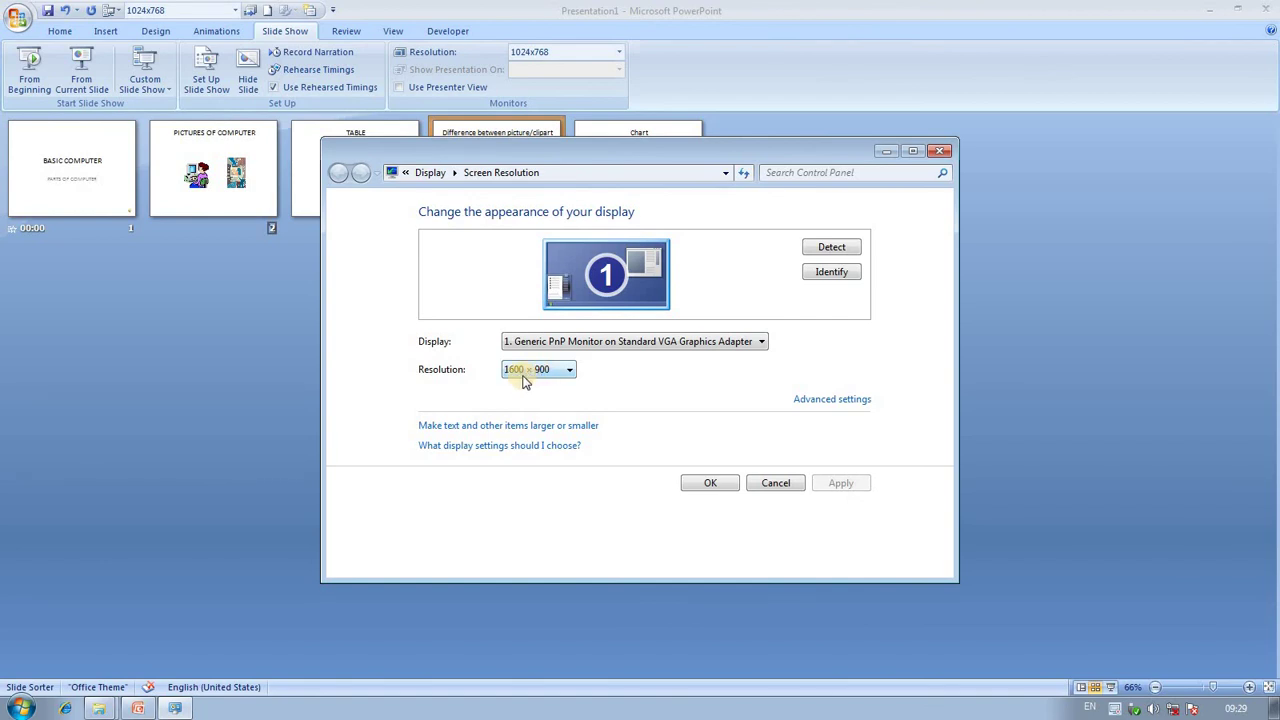
Step: Try a display resolution of 1024 × 768, decline to keep it and close the Screen Resolution window
left_click(571, 370)
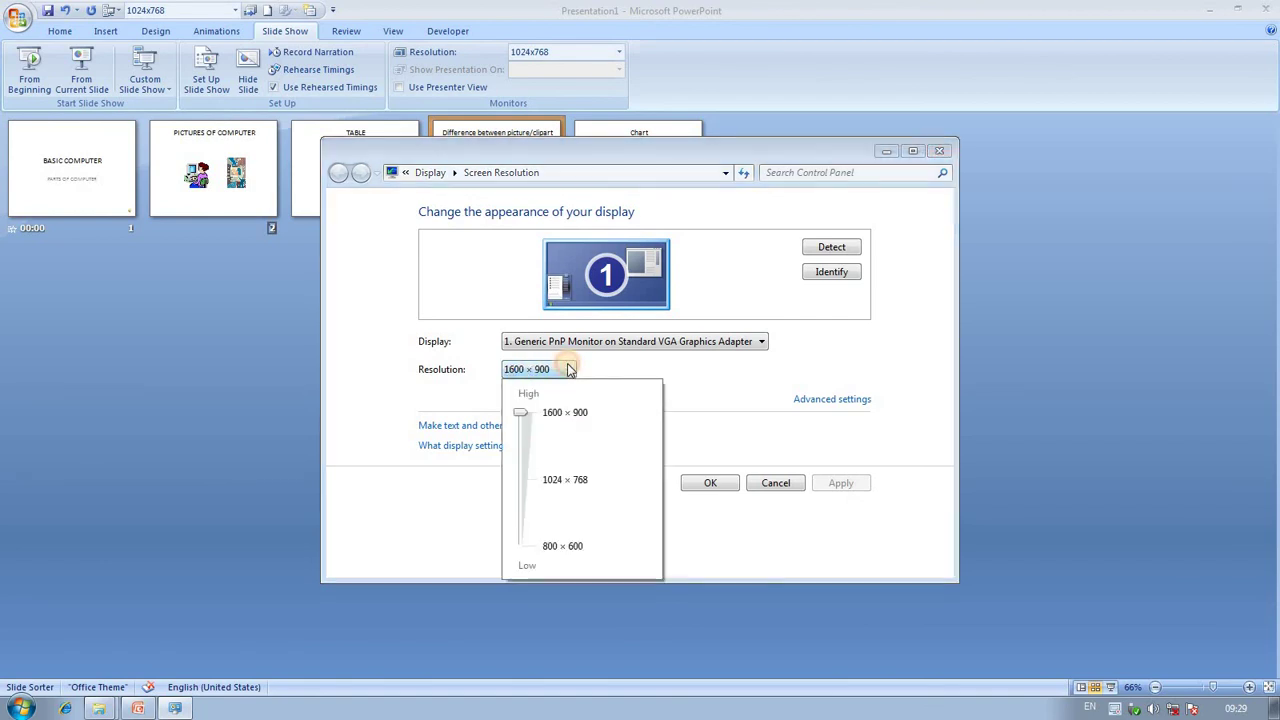
left_click(562, 480)
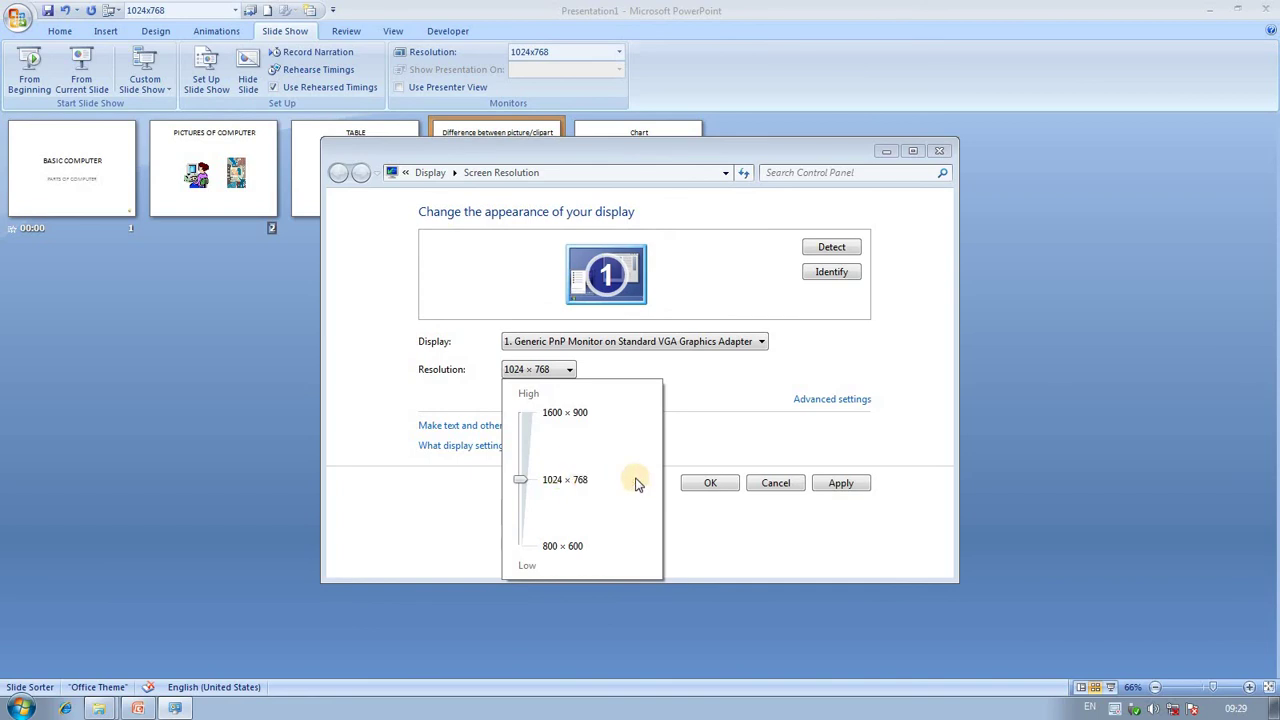
left_click(838, 483)
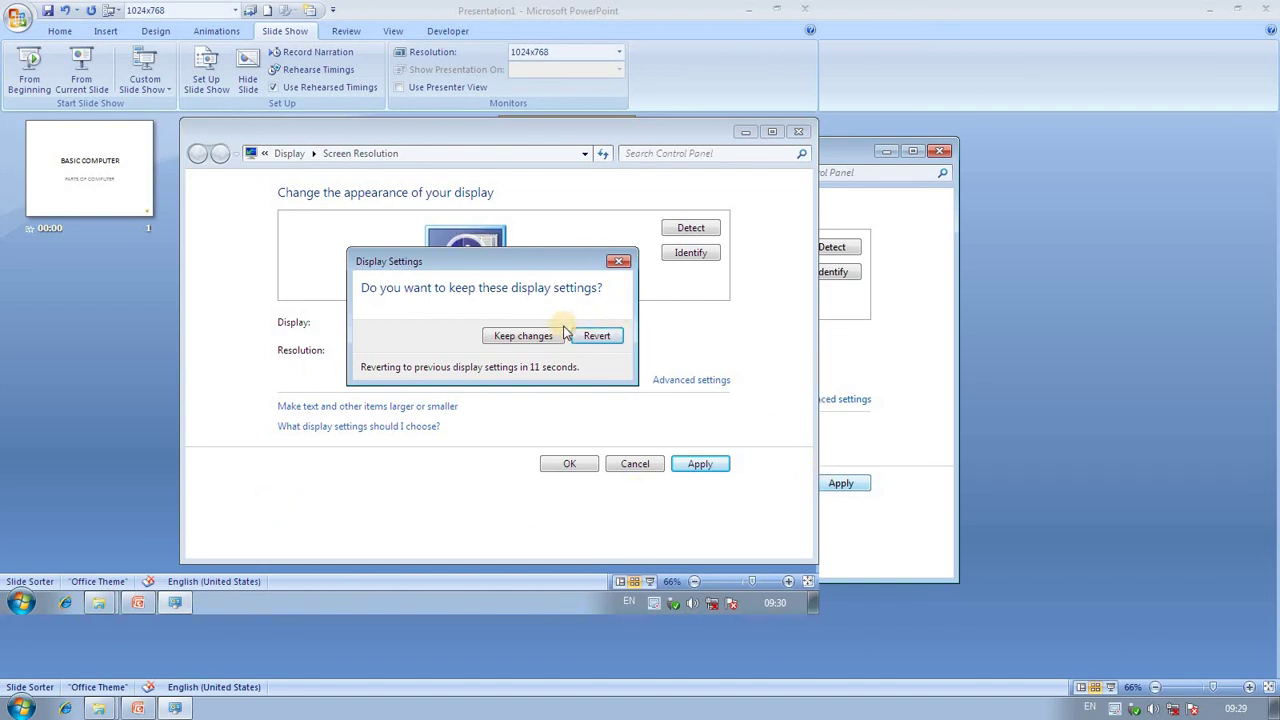
left_click(618, 262)
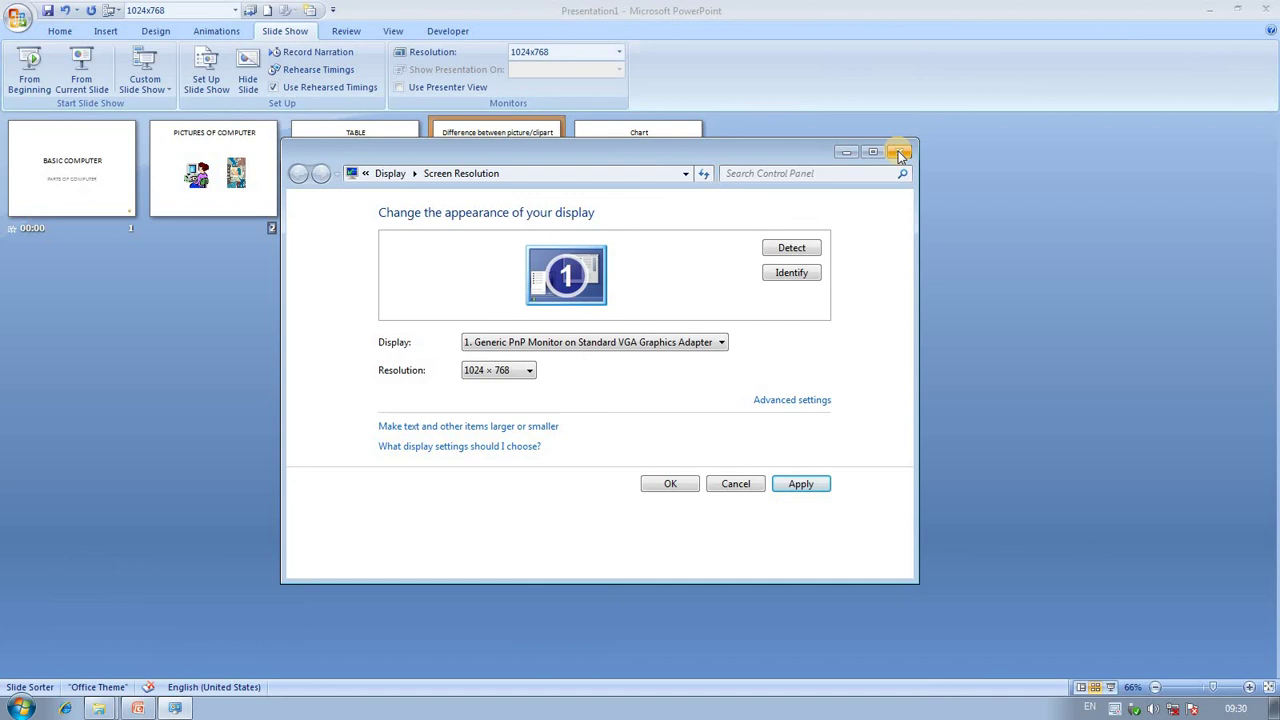
left_click(900, 151)
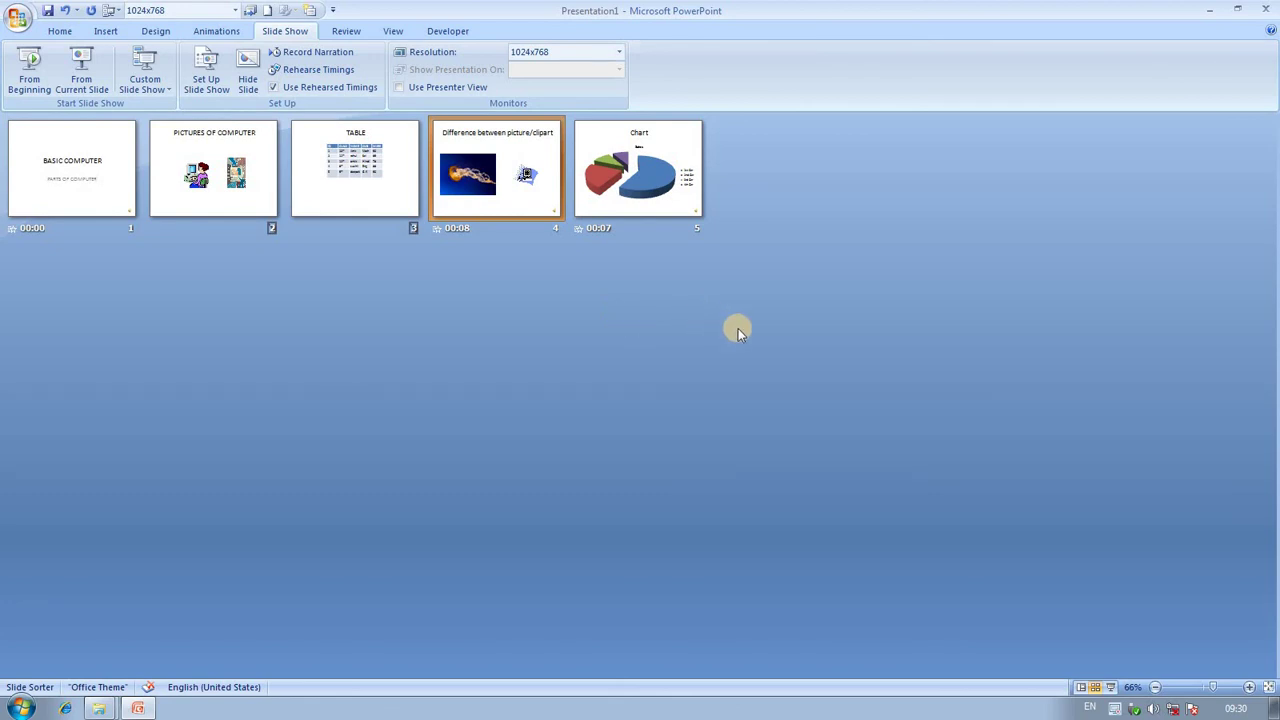
key("alt")
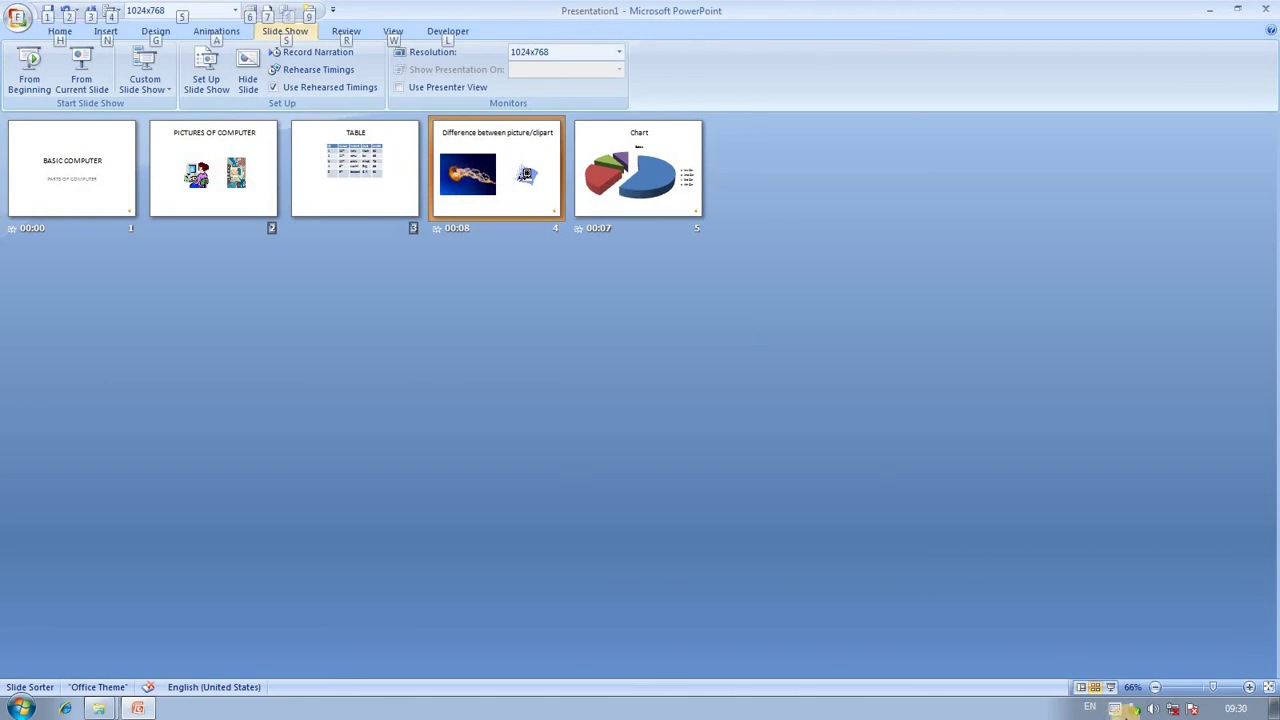